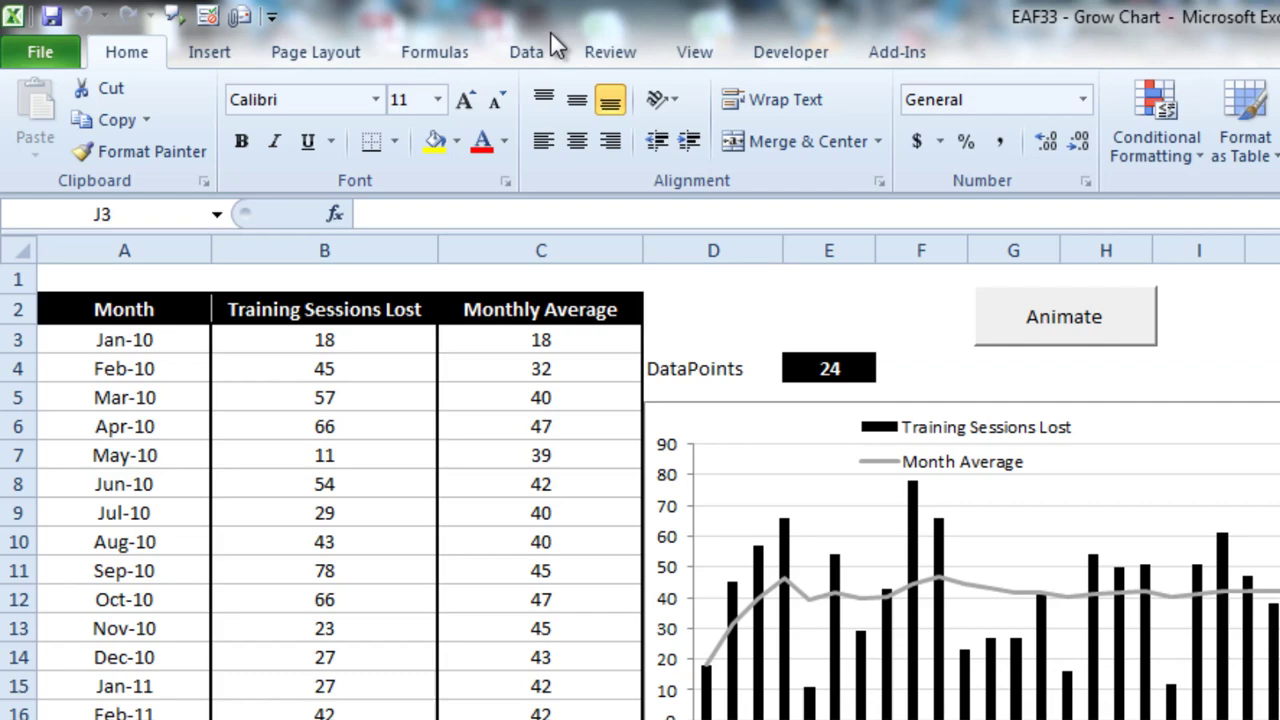
# Open Name Manager and enlarge it so the DynAverage, DynMonth and DynTSL OFFSET formulas are fully readable
pyautogui.click(431, 56)
pyautogui.click(787, 118)
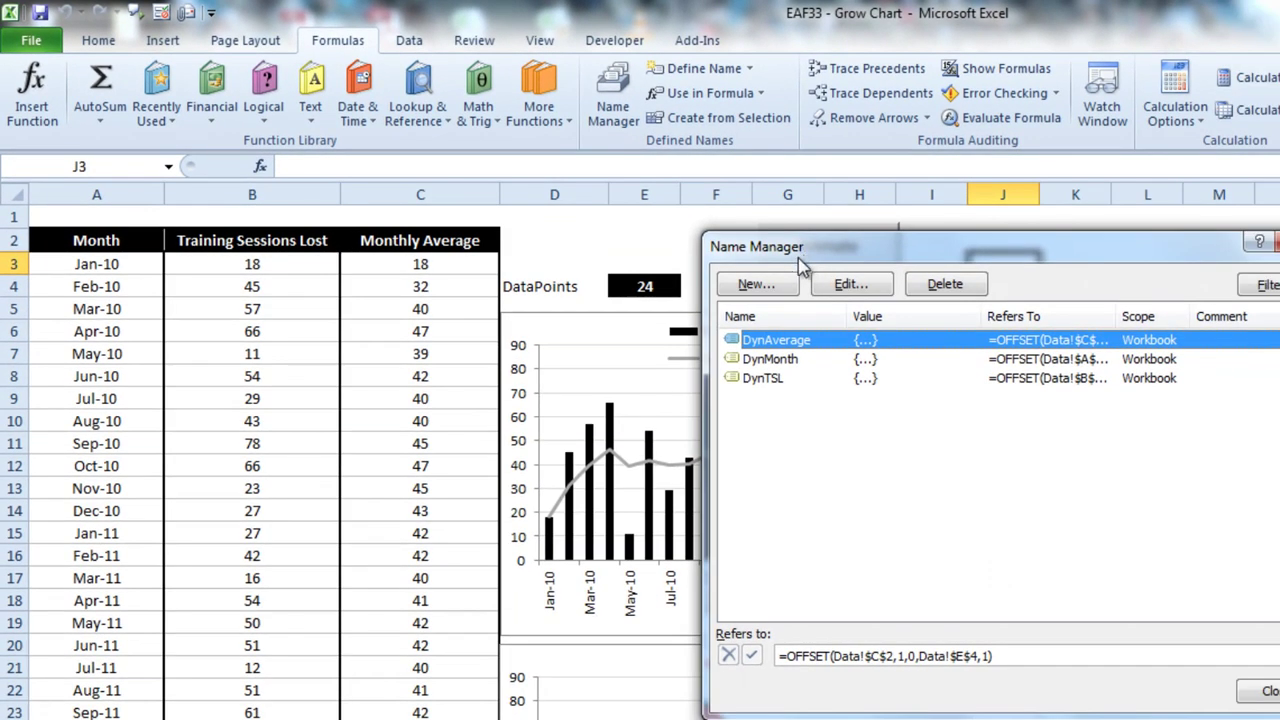
pyautogui.moveTo(800, 260)
pyautogui.mouseDown()
pyautogui.moveTo(350, 146)
pyautogui.moveTo(306, 116)
pyautogui.mouseUp()
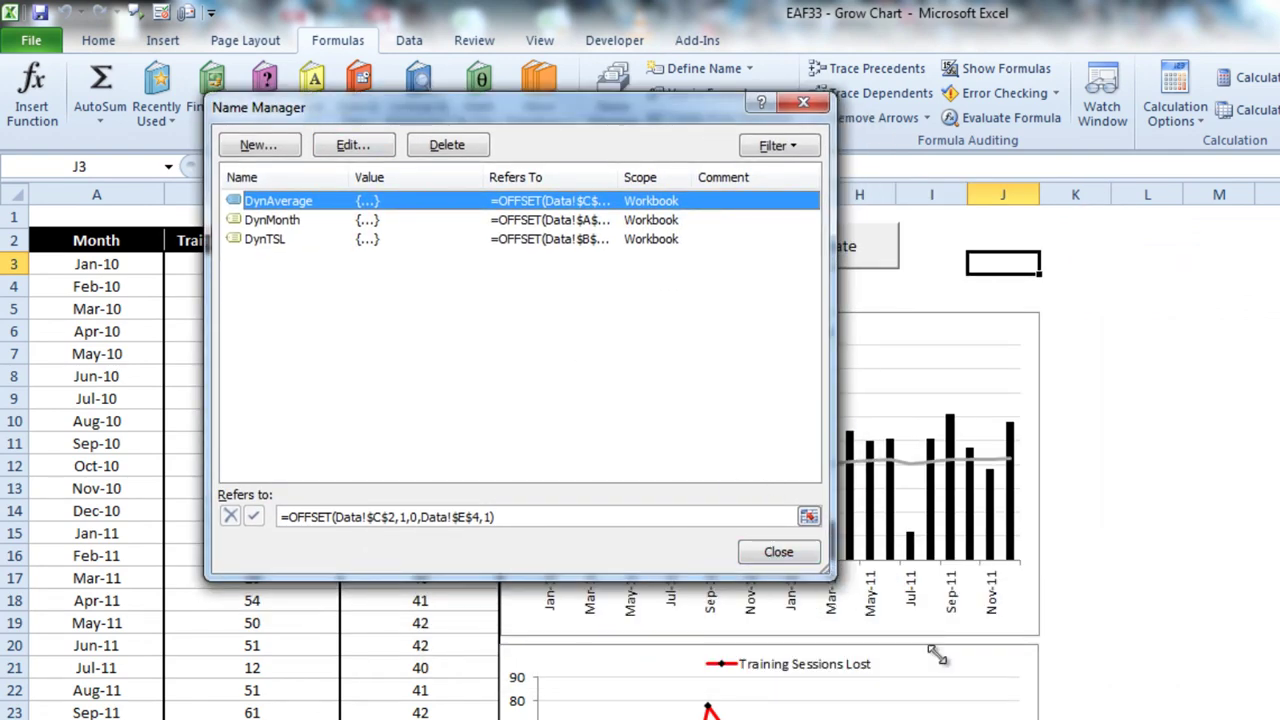
pyautogui.moveTo(828, 574)
pyautogui.mouseDown()
pyautogui.moveTo(1230, 663)
pyautogui.moveTo(1244, 698)
pyautogui.mouseUp()
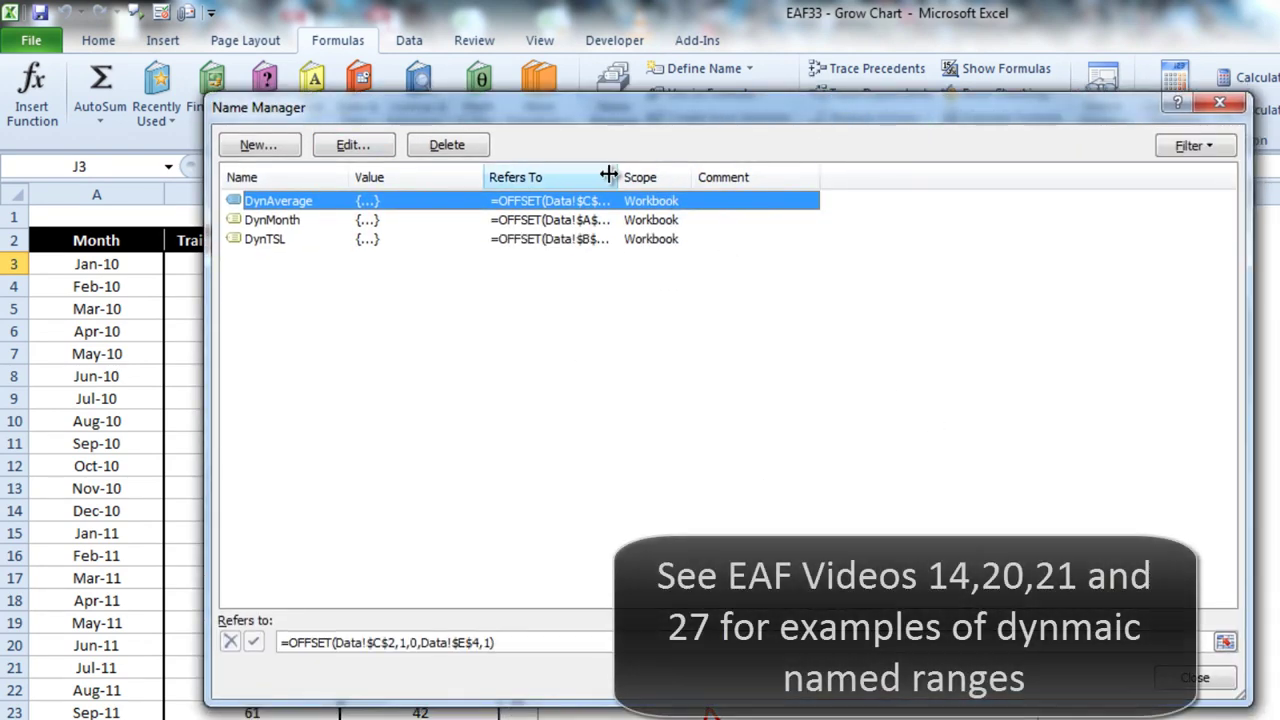
pyautogui.moveTo(612, 177); pyautogui.dragTo(906, 206)
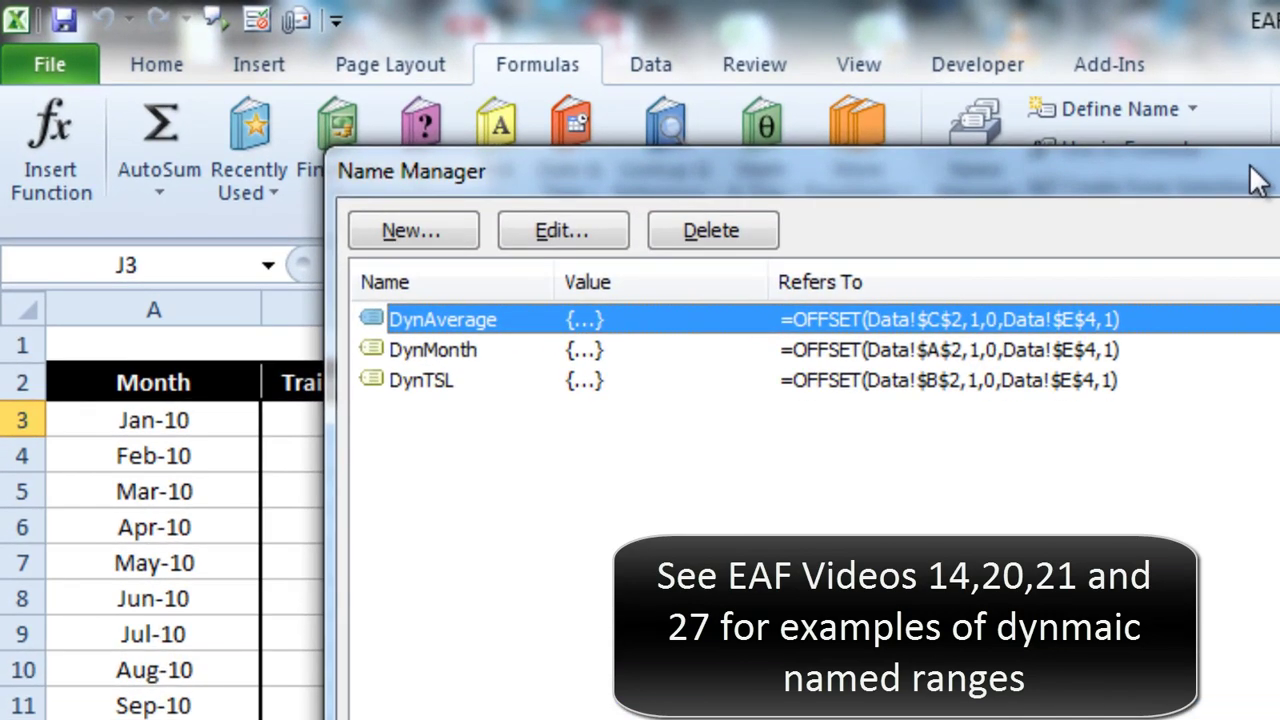
pyautogui.moveTo(1200, 125); pyautogui.dragTo(1200, 350)
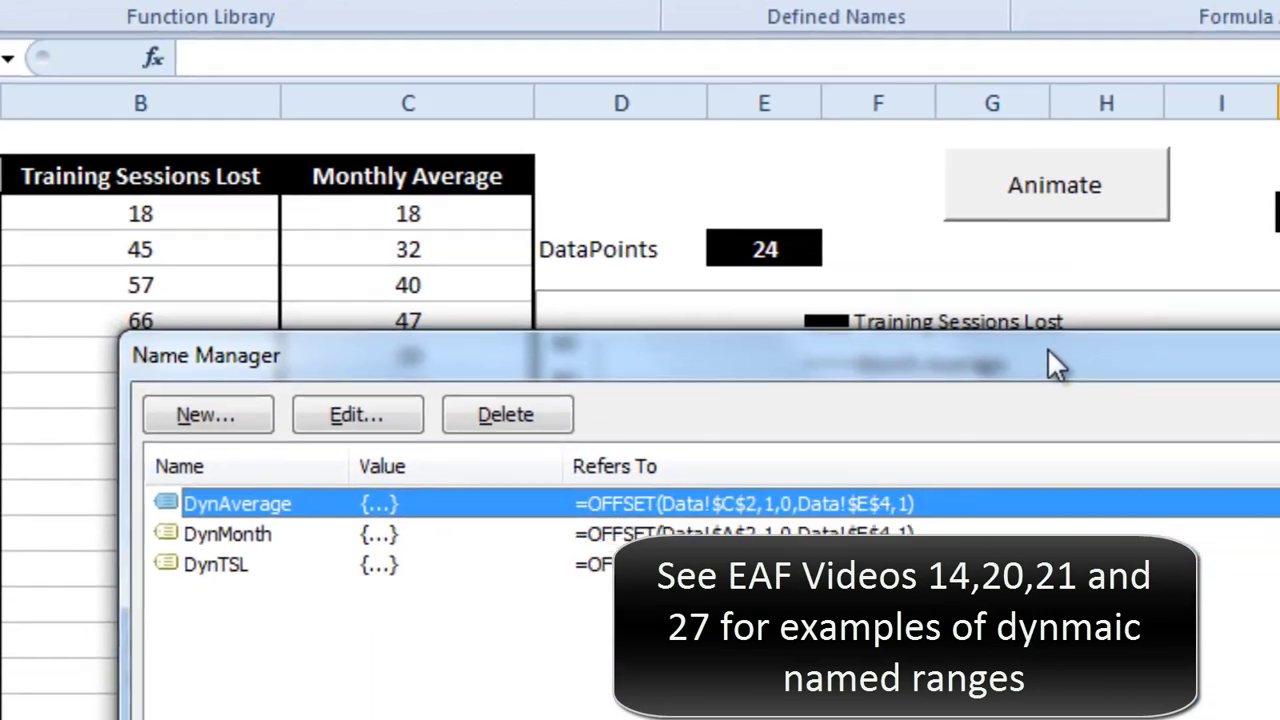
pyautogui.moveTo(1225, 460); pyautogui.dragTo(975, 300)
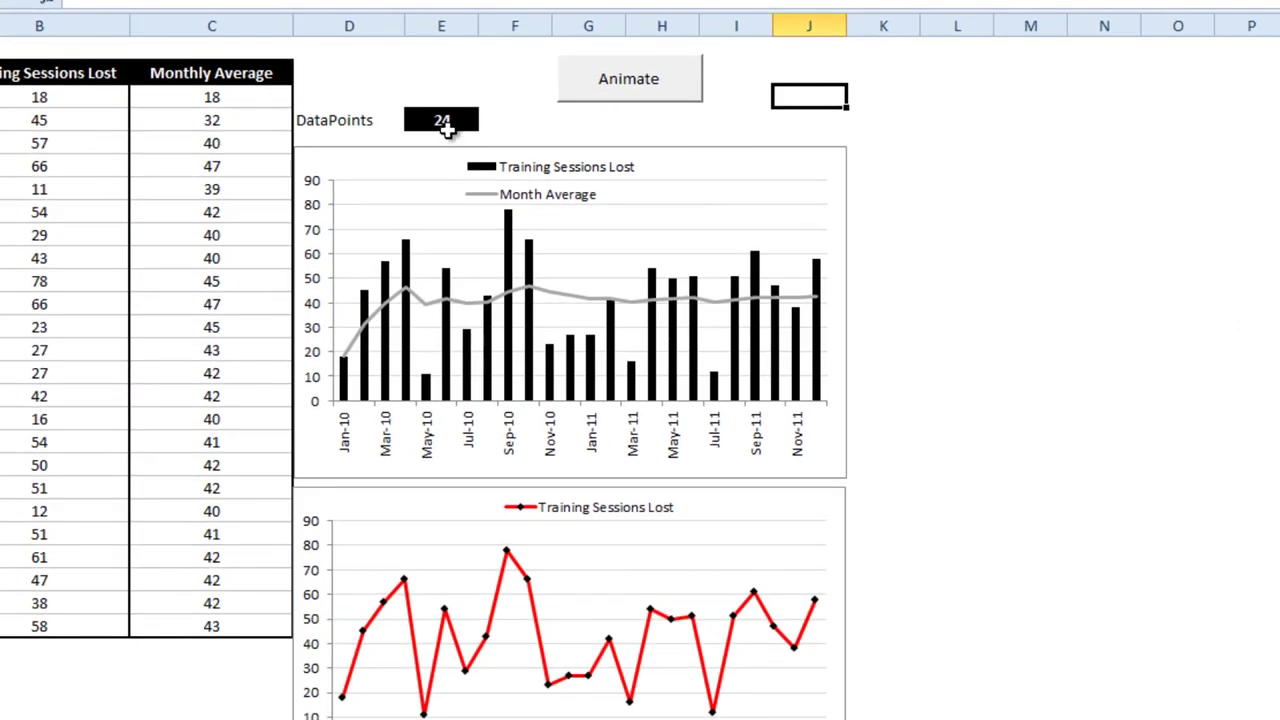
# Set DataPoints in E4 to 8, then back to 24, confirming both charts follow it
pyautogui.click(450, 121)
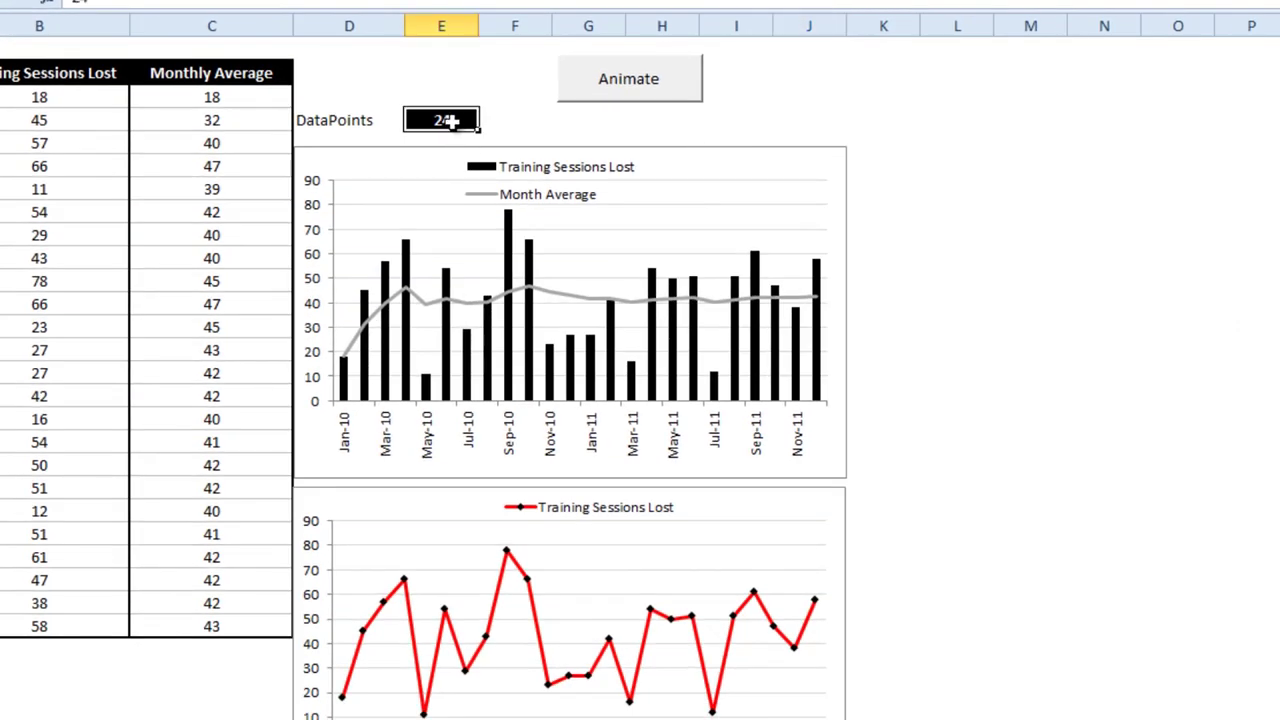
pyautogui.write('8')
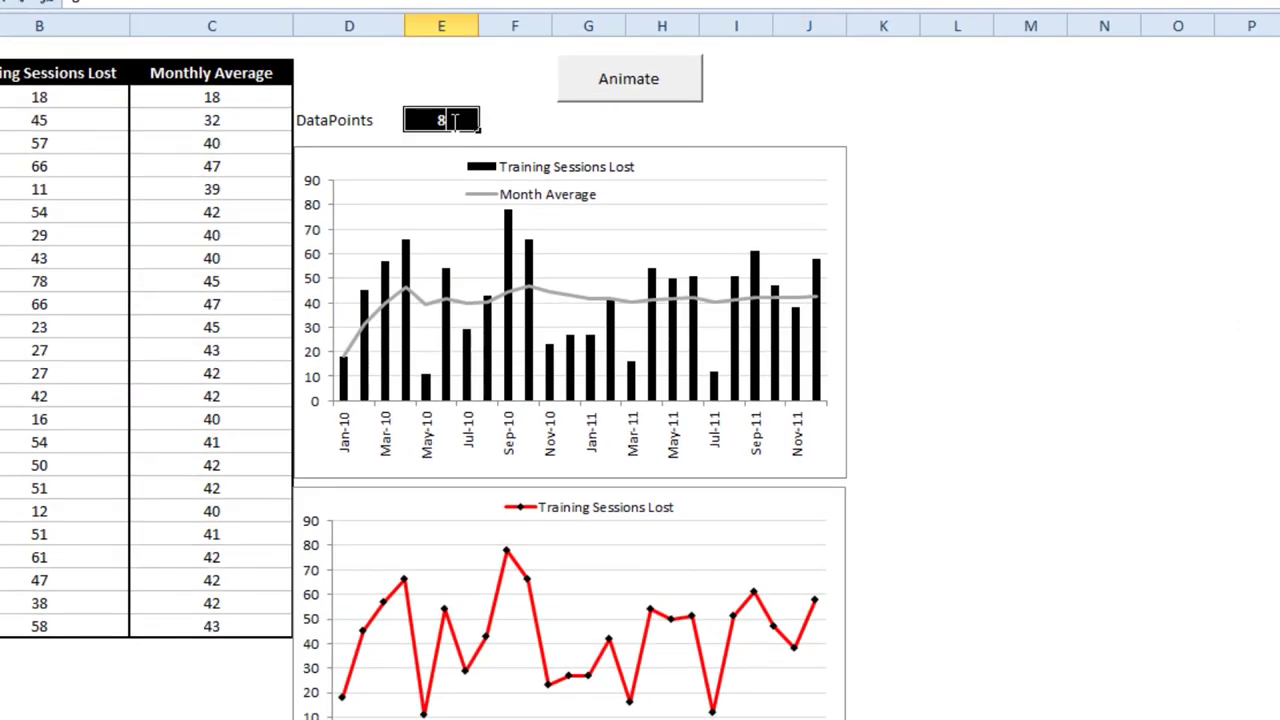
pyautogui.press('Return')
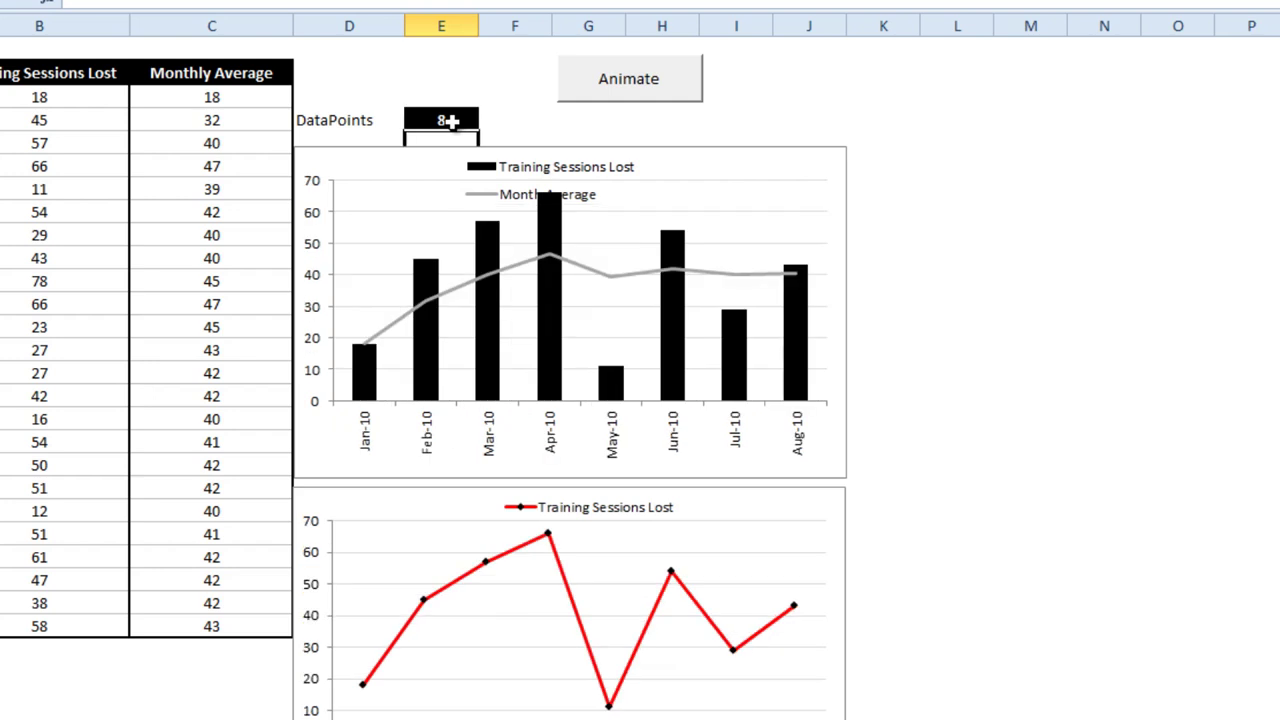
pyautogui.click(450, 121)
pyautogui.write('2')
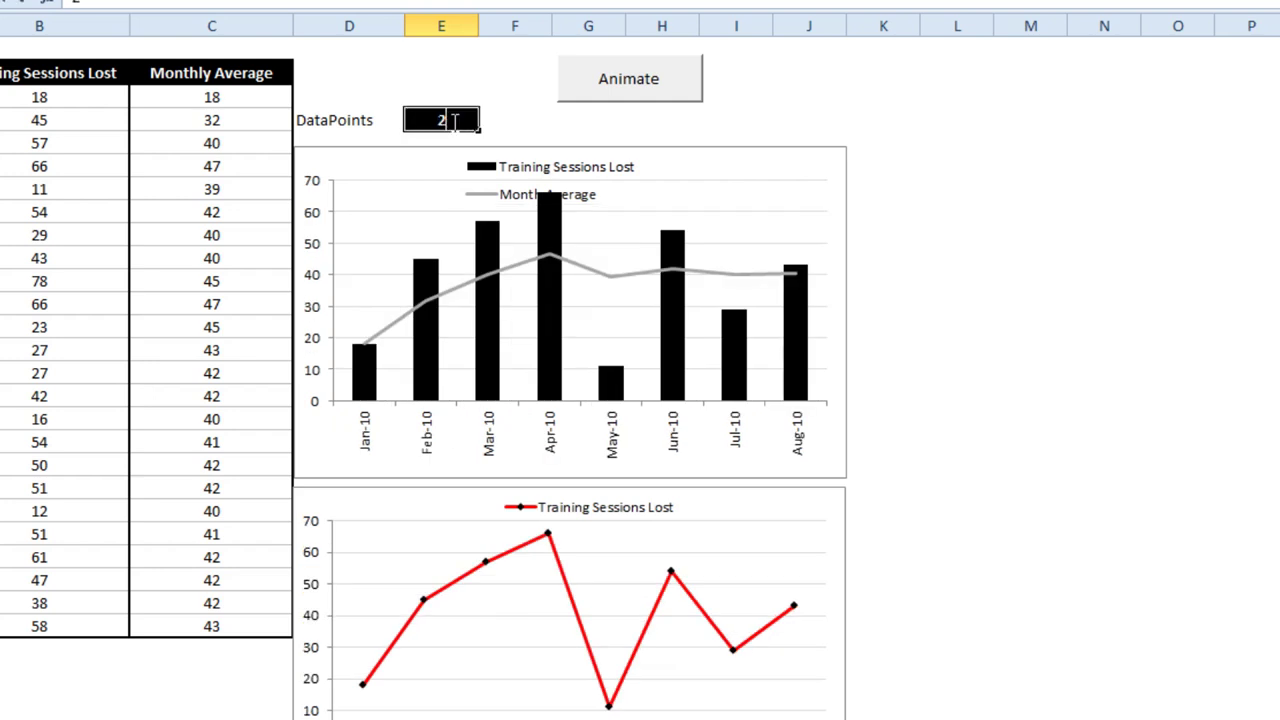
pyautogui.write('4')
pyautogui.press('Return')
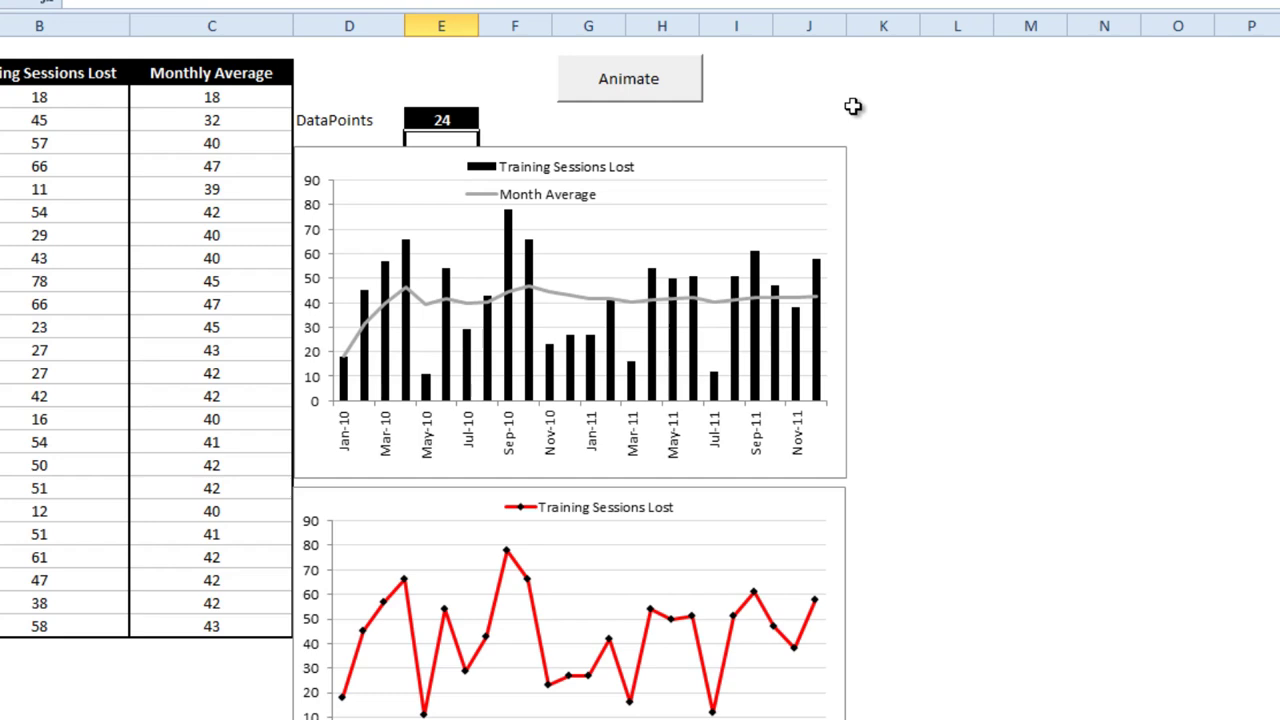
pyautogui.click(818, 78)
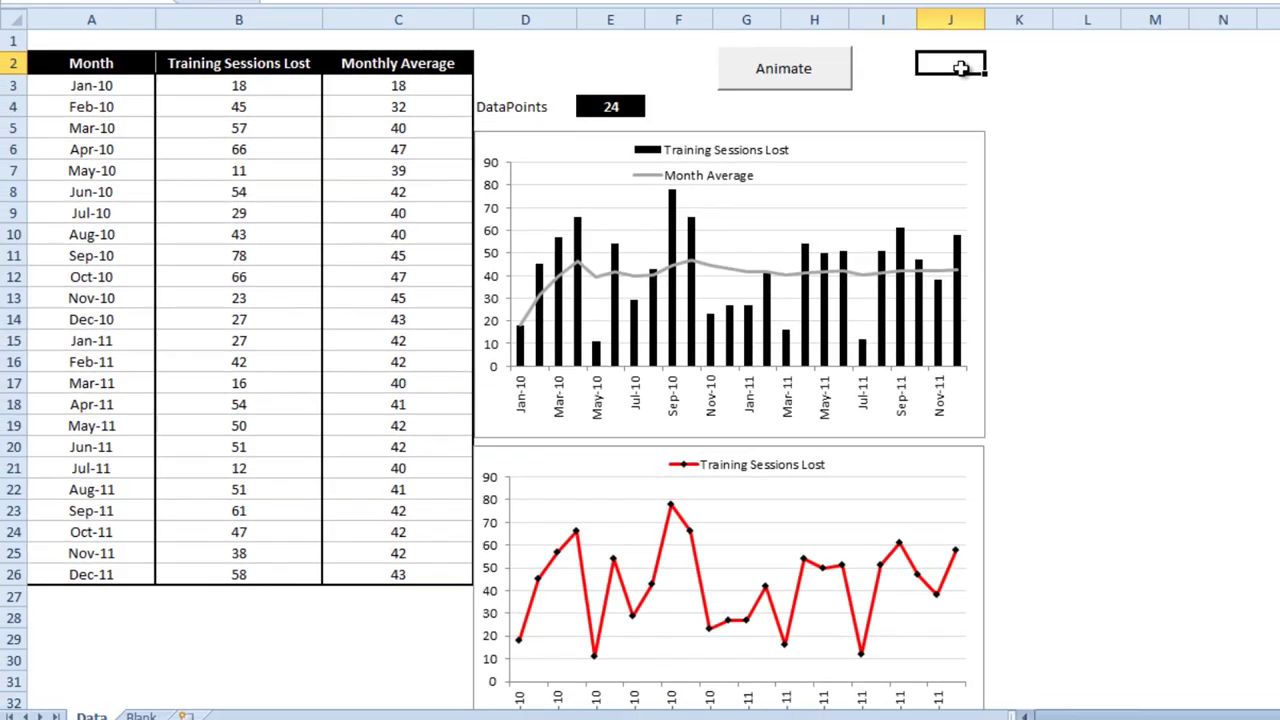
# Run the Animate button's AnimateChart macro so both charts grow from Jan-10 to 24 months
pyautogui.click(799, 78)
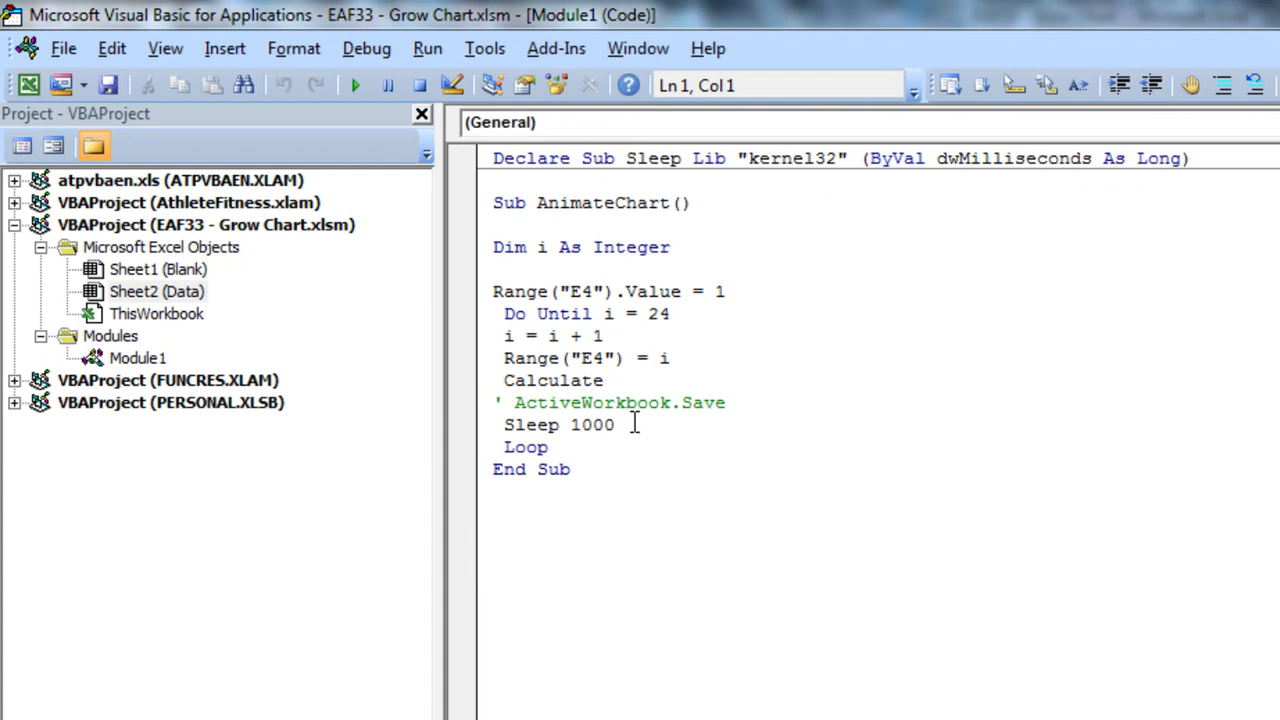
# Highlight the Sleep 1000 pause line in Module1's AnimateChart code, then deselect it
pyautogui.moveTo(628, 424); pyautogui.dragTo(496, 412)
pyautogui.click(496, 412)
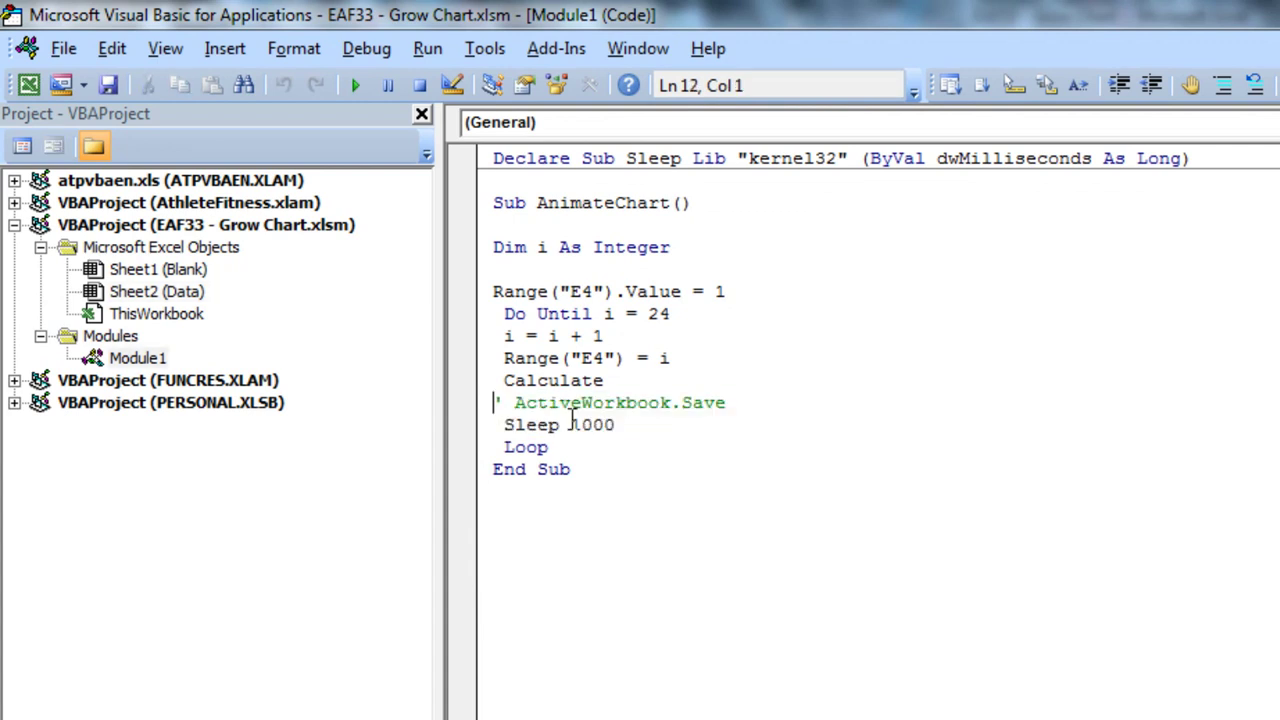
pyautogui.click(618, 425)
# Switch back to the Excel Data sheet showing both full 24-month charts
pyautogui.hotkey('alt', 'Tab')
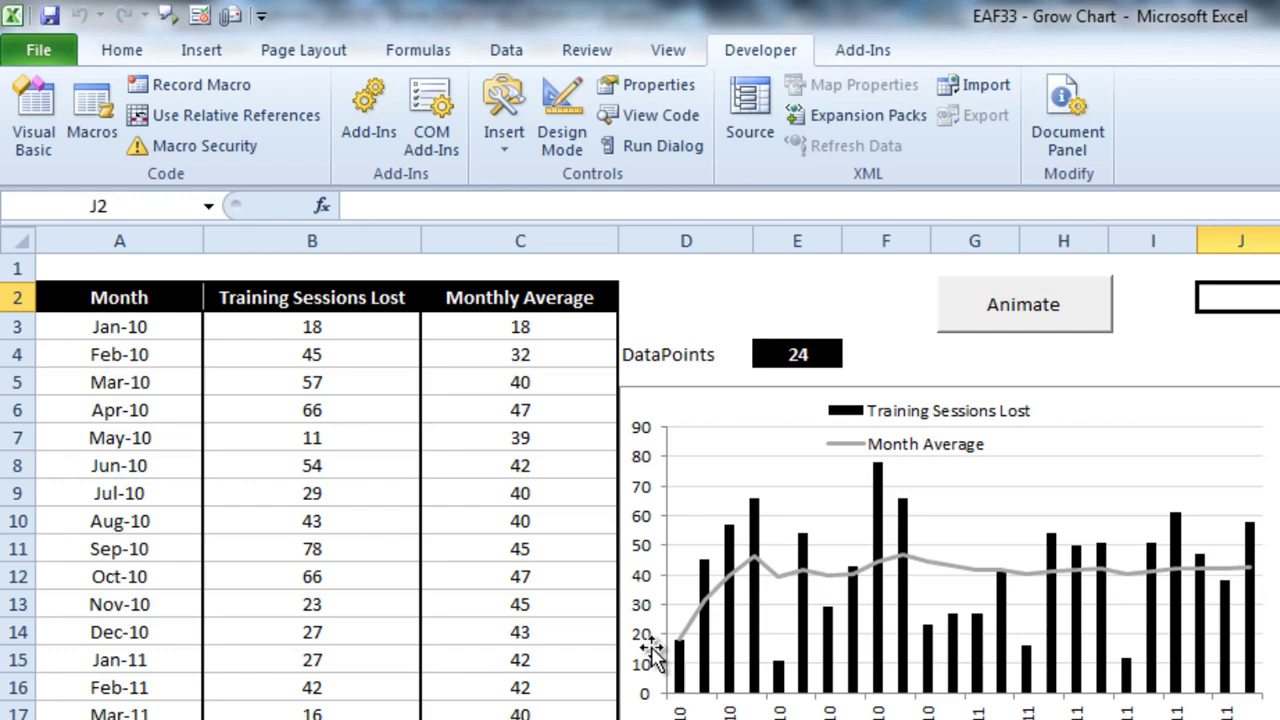